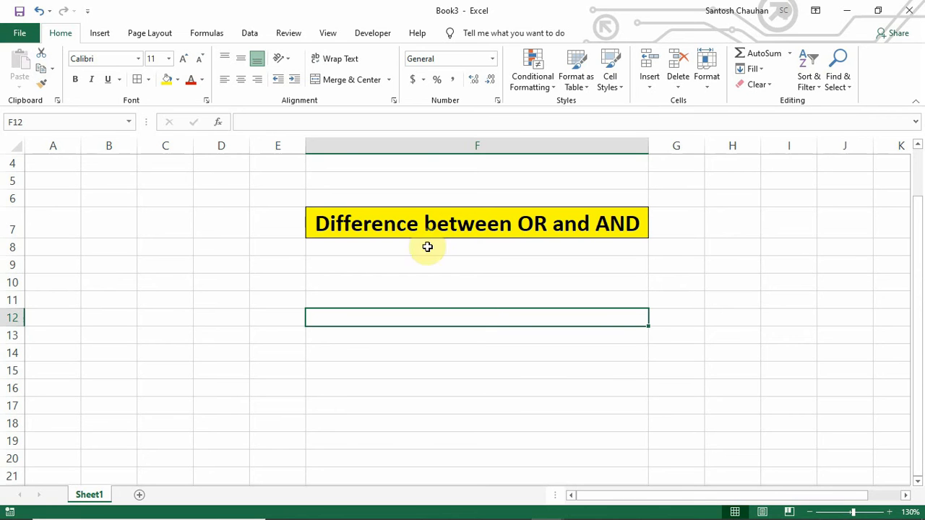
Step: Enter the heading Name in A4 and a sample first name below it in A5
{"action": "left_click", "coordinate": [426, 148]}
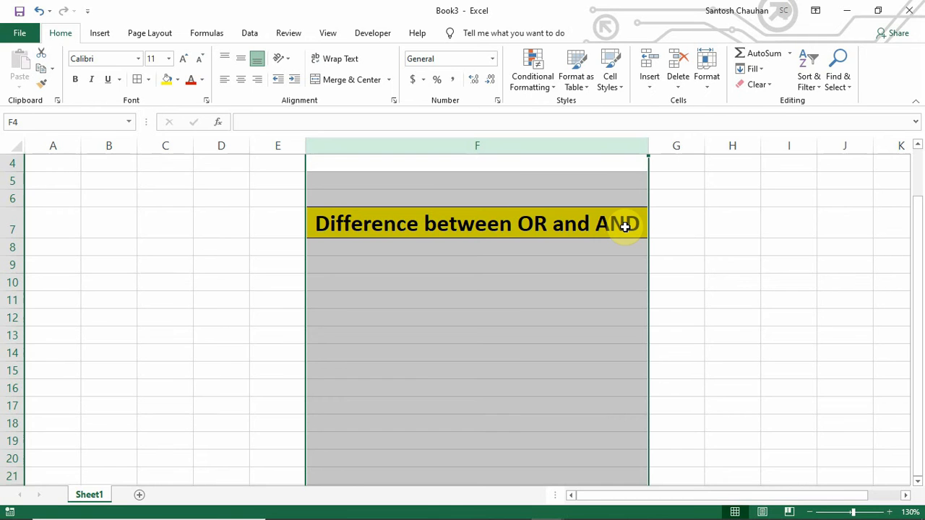
{"action": "left_click", "coordinate": [60, 164]}
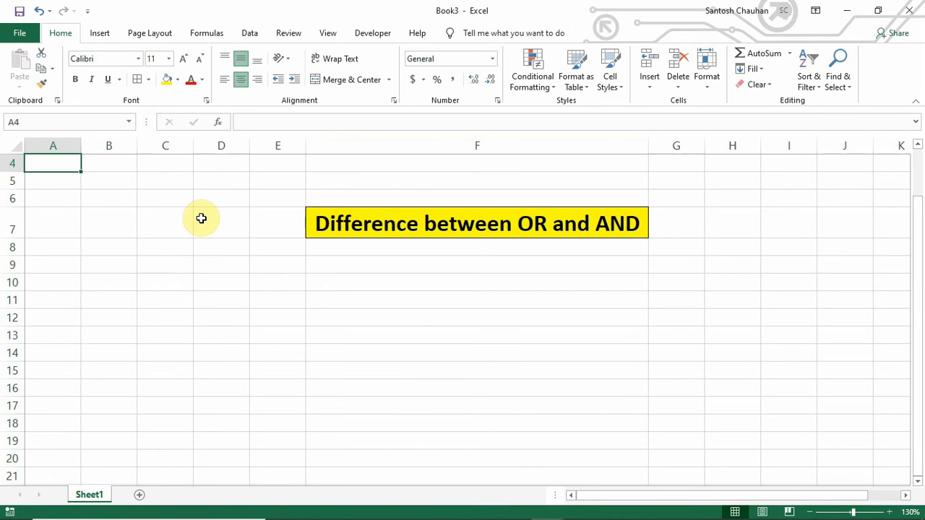
{"action": "type", "text": "Name"}
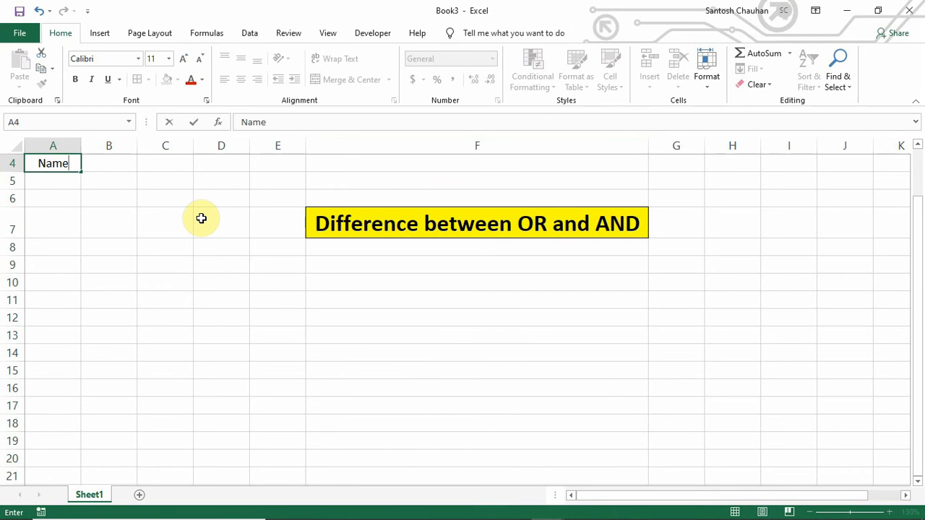
{"action": "key", "text": "Return"}
{"action": "type", "text": "Rahul"}
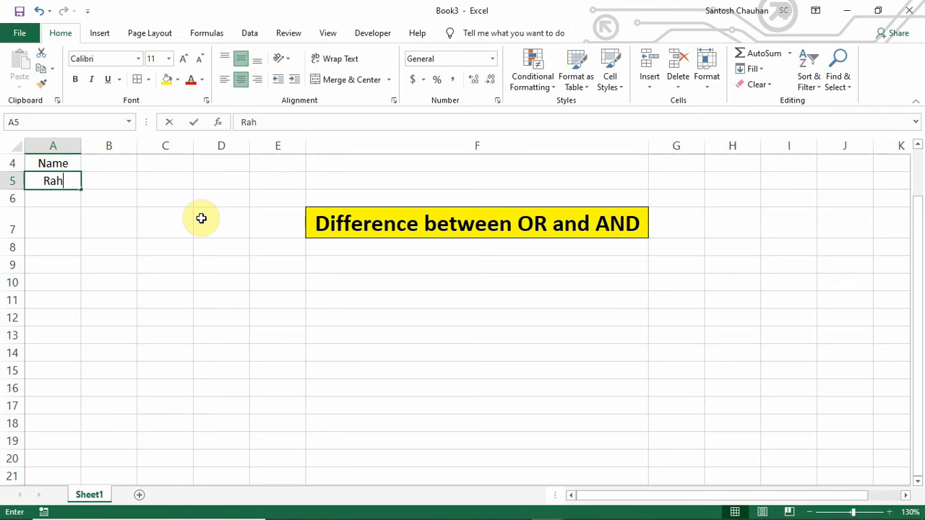
{"action": "key", "text": "Return"}
{"action": "key", "text": "Up"}
{"action": "key", "text": "Up"}
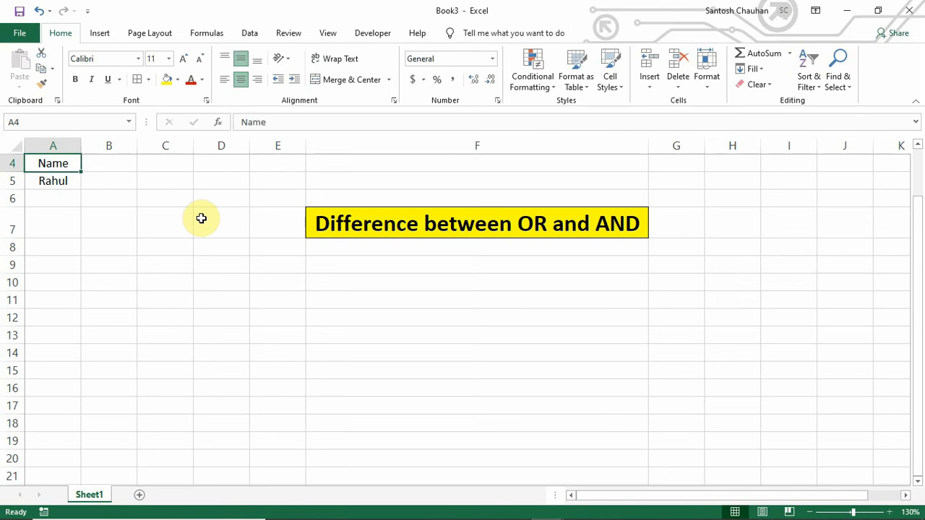
Step: Enter the heading Name 2 in B4 and a different sample first name in B5
{"action": "key", "text": "Right"}
{"action": "type", "text": "Name 2"}
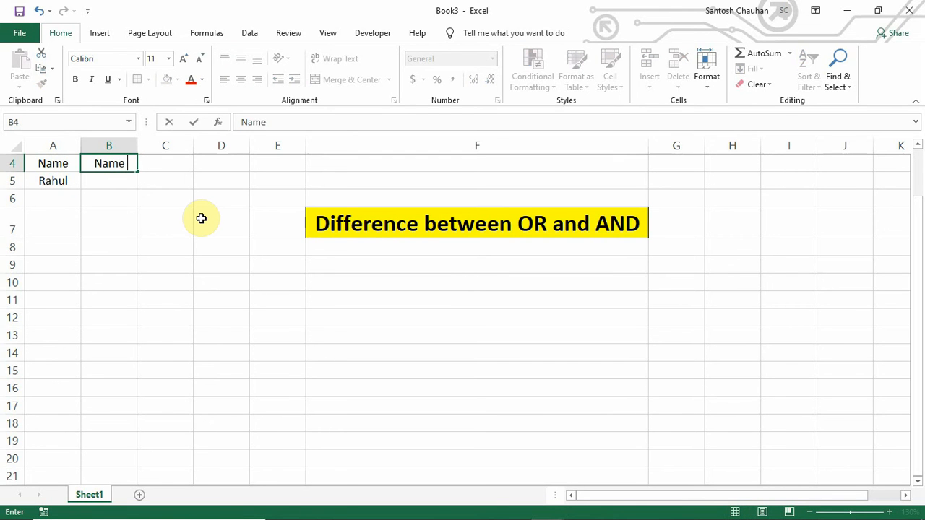
{"action": "key", "text": "Return"}
{"action": "key", "text": "Up"}
{"action": "key", "text": "Down"}
{"action": "type", "text": "A"}
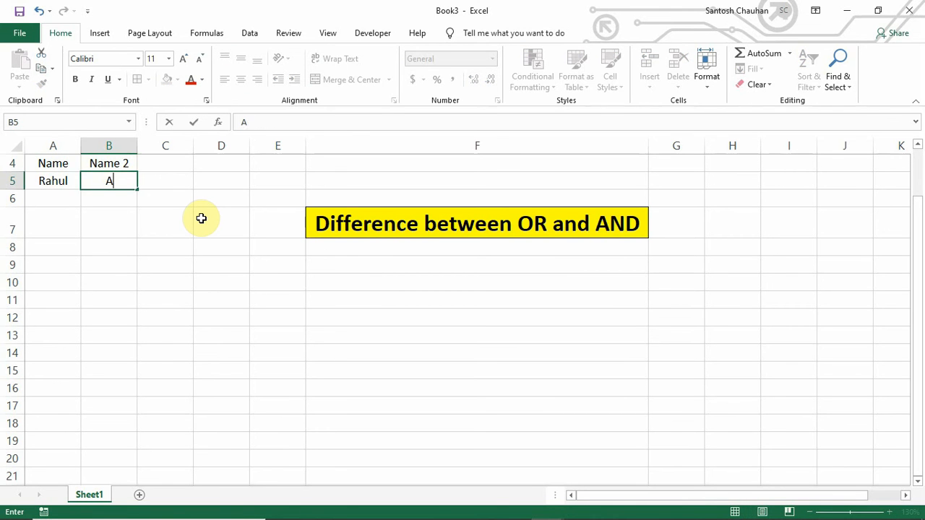
{"action": "type", "text": "nmol"}
{"action": "key", "text": "Tab"}
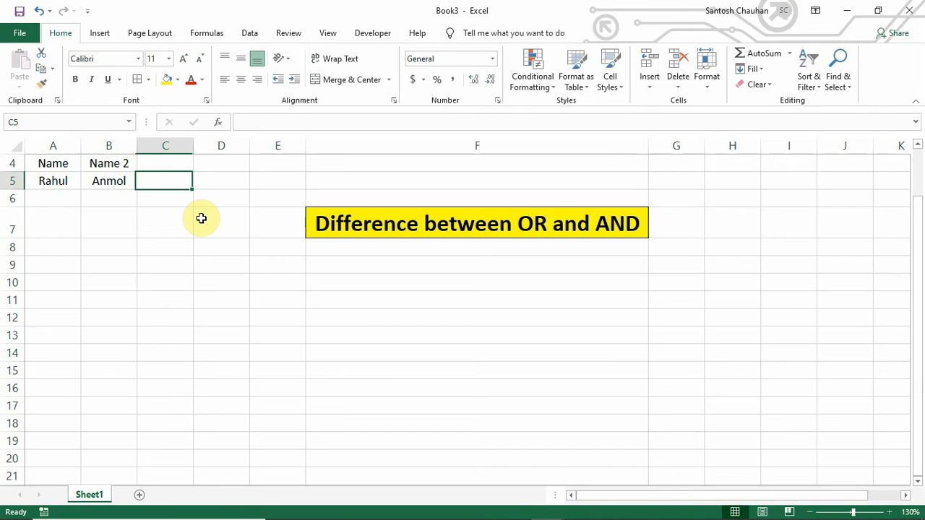
Step: Add the heading Result in C4, beside the Name 2 heading
{"action": "key", "text": "Up"}
{"action": "type", "text": "Result"}
{"action": "key", "text": "Return"}
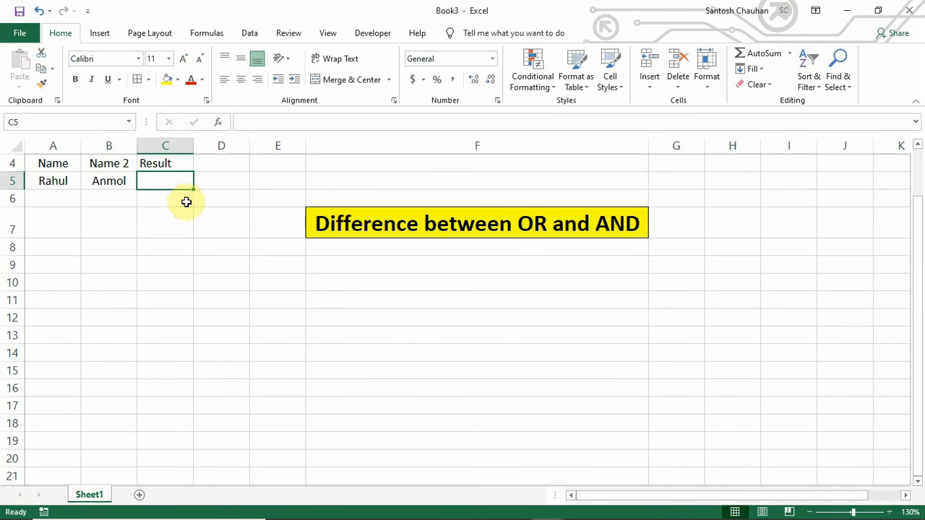
Step: Enter an OR formula in C5 testing whether A5 equals its own first name or B5 equals a name different from the one it holds
{"action": "type", "text": "="}
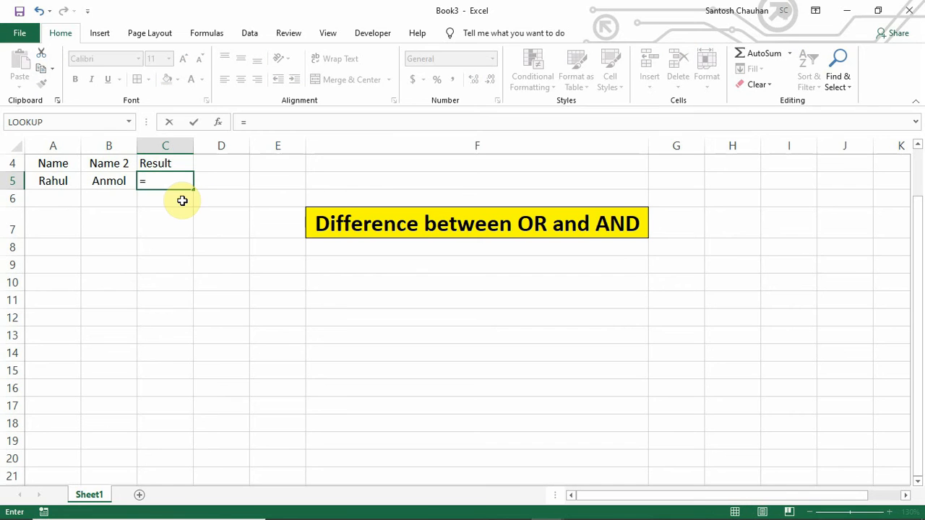
{"action": "type", "text": "or"}
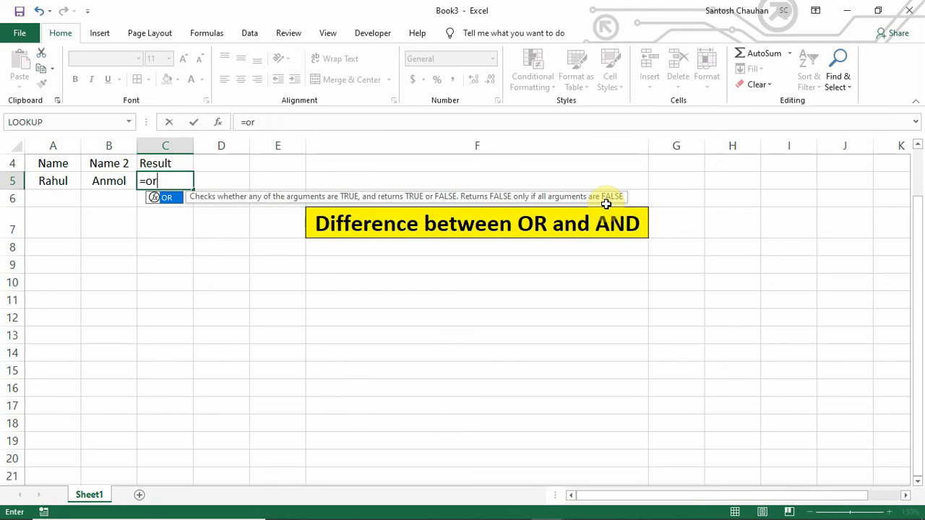
{"action": "key", "text": "Tab"}
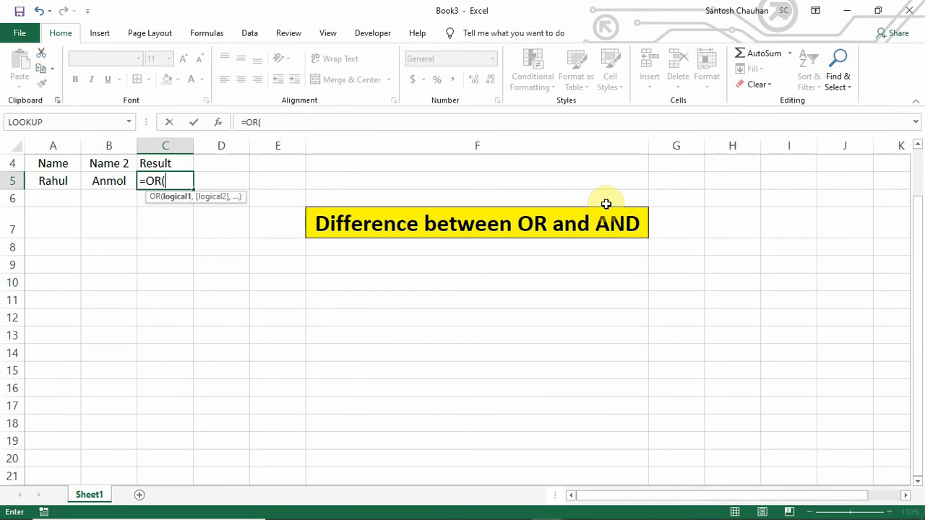
{"action": "key", "text": "Left"}
{"action": "key", "text": "Left"}
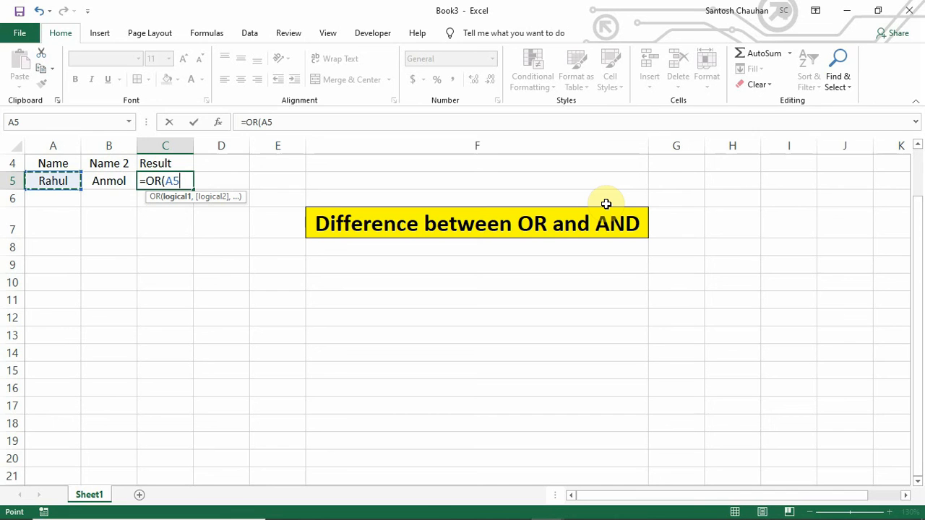
{"action": "type", "text": "="}
{"action": "type", "text": "\"R"}
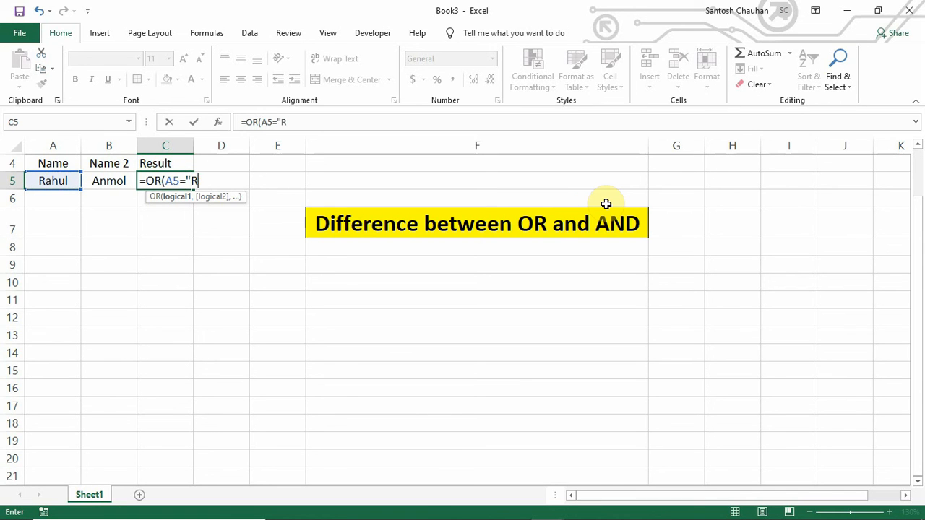
{"action": "type", "text": "ahul\","}
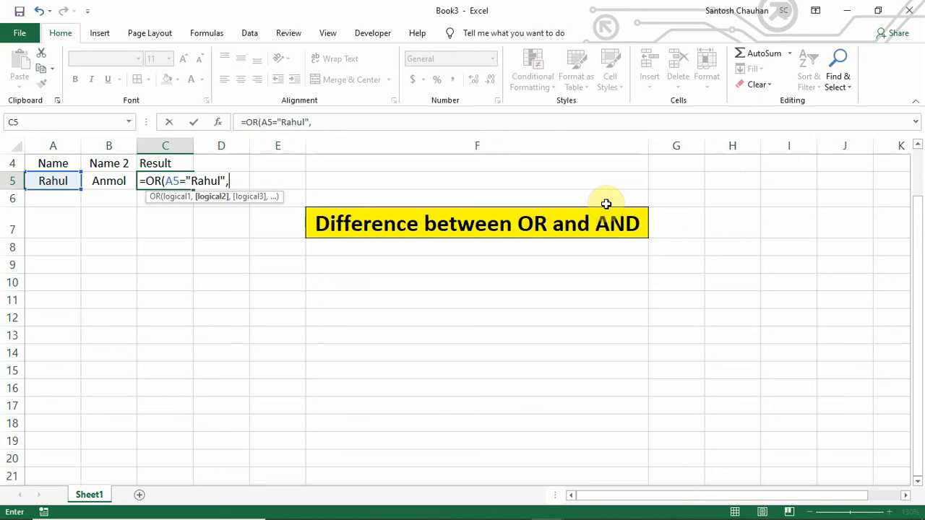
{"action": "left_click", "coordinate": [100, 183]}
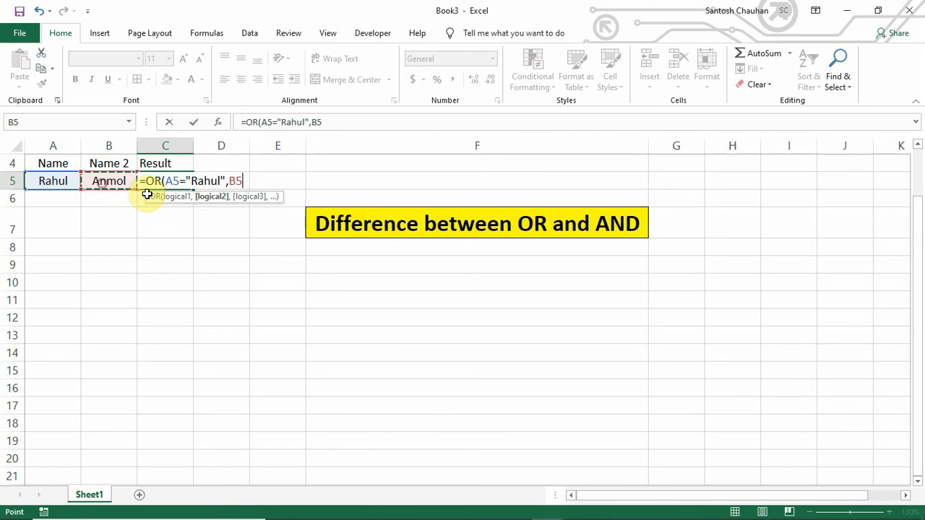
{"action": "type", "text": "=\""}
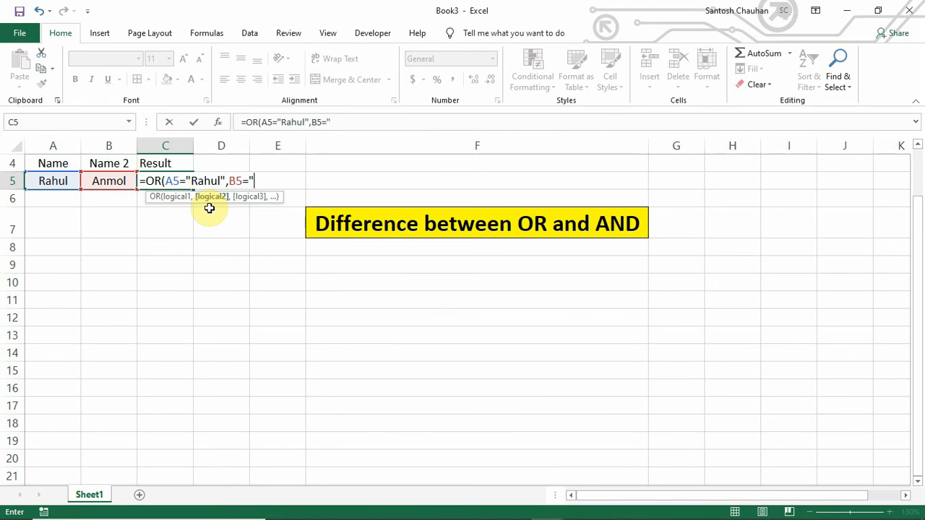
{"action": "type", "text": "Hemant"}
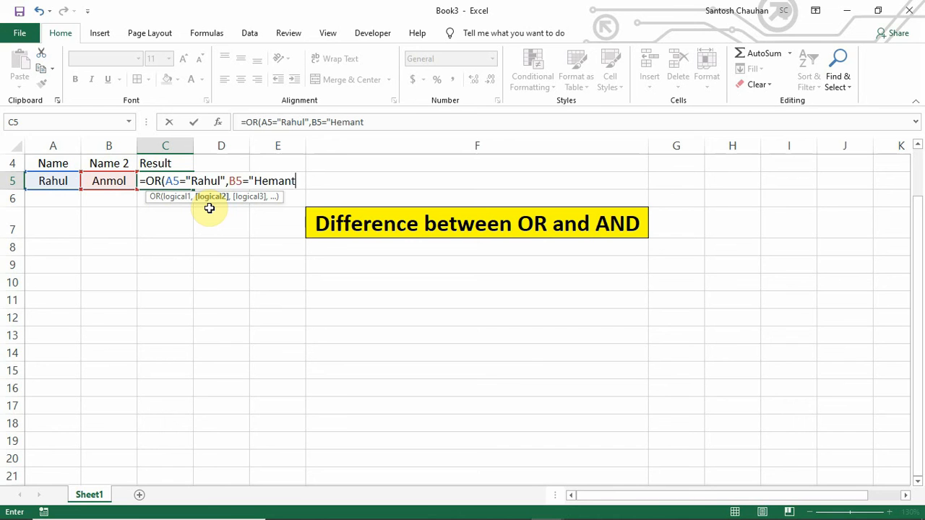
{"action": "type", "text": "\")"}
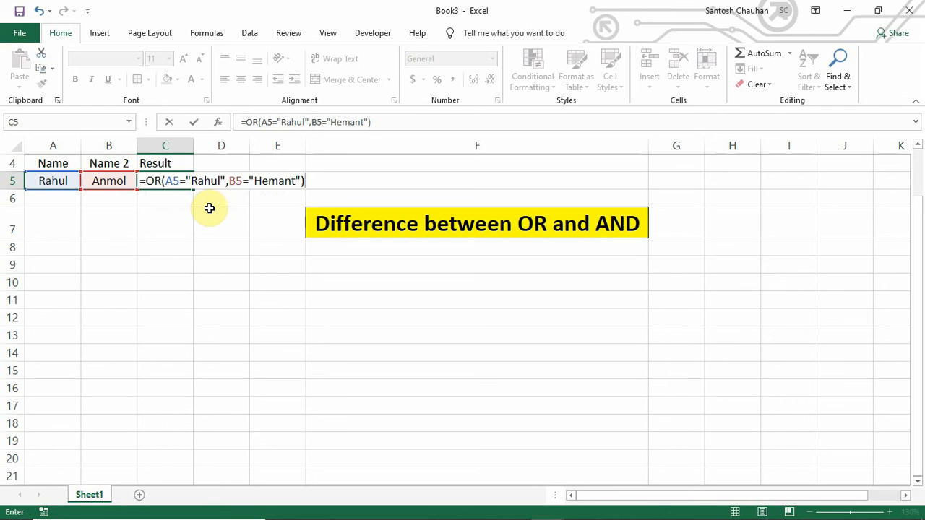
{"action": "key", "text": "Return"}
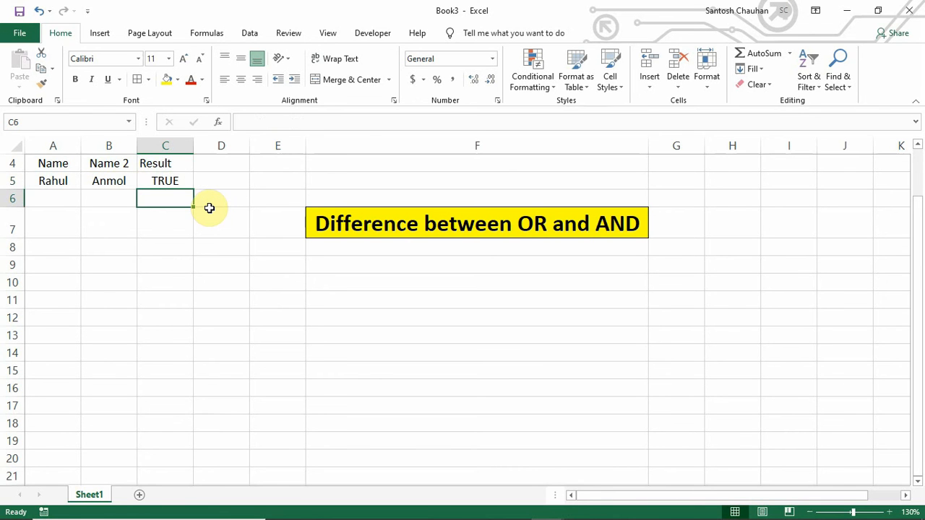
Step: Review the OR formula in C5 and step through its full calculation with Evaluate Formula
{"action": "left_click", "coordinate": [172, 180]}
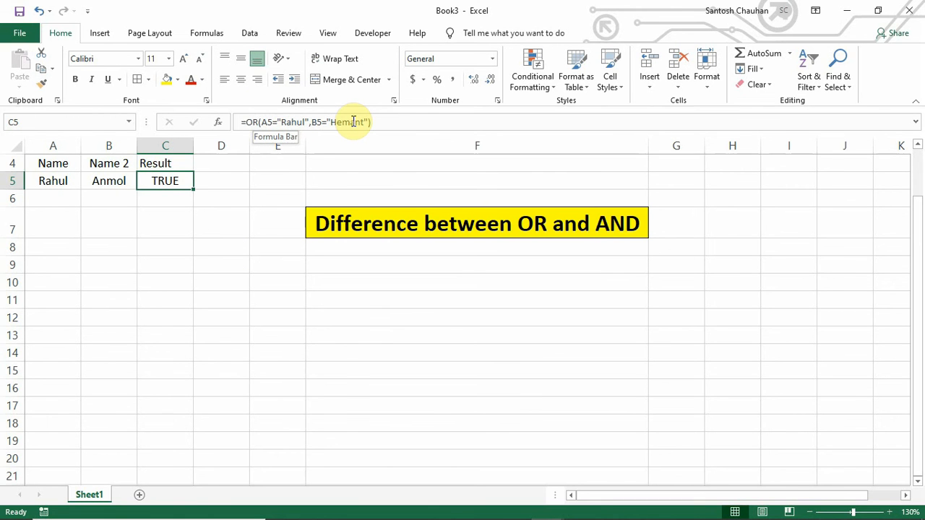
{"action": "left_click", "coordinate": [272, 123]}
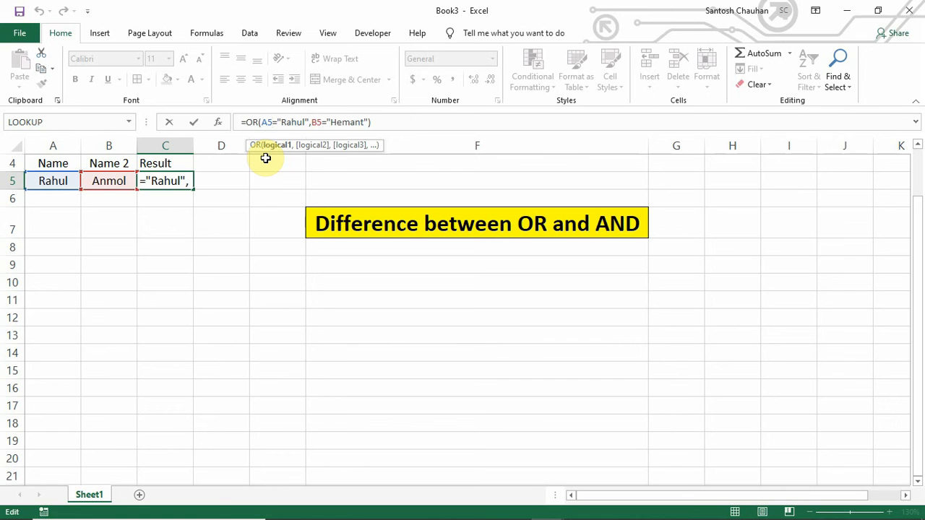
{"action": "key", "text": "ctrl+Return"}
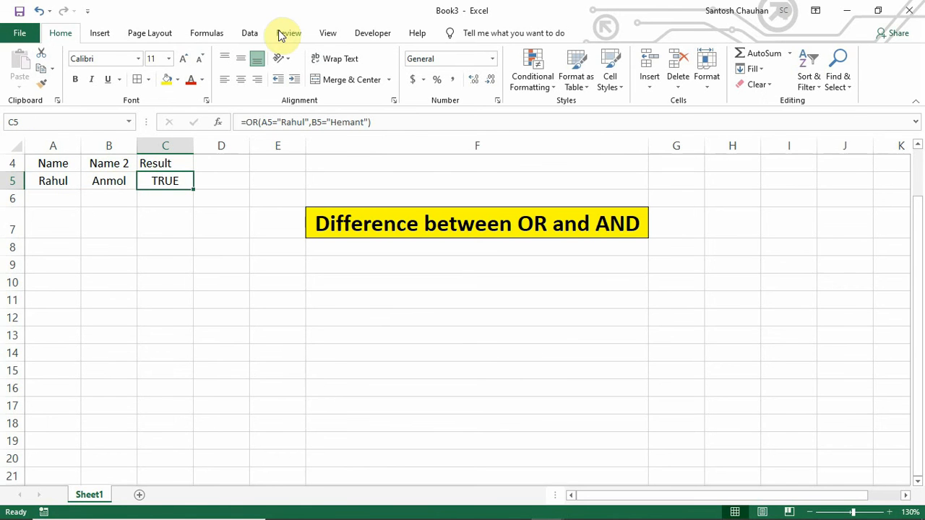
{"action": "left_click", "coordinate": [216, 36]}
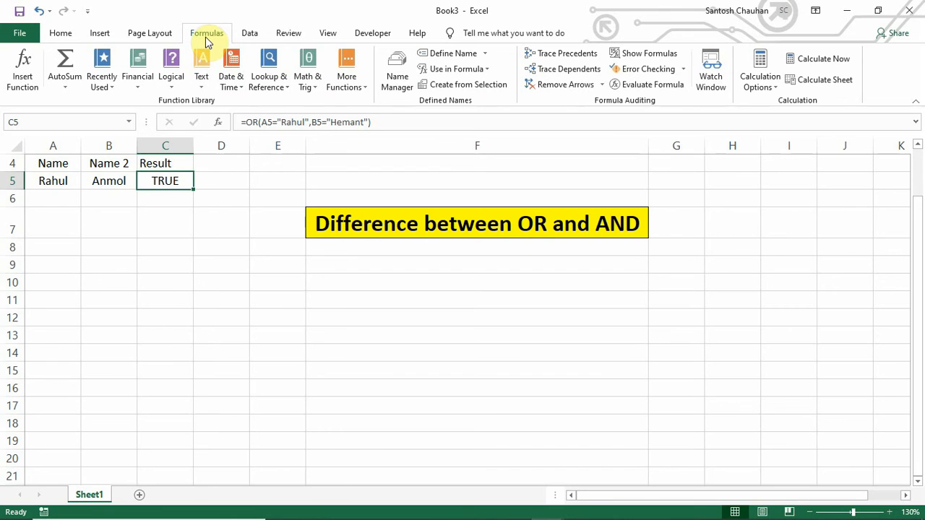
{"action": "left_click", "coordinate": [665, 91]}
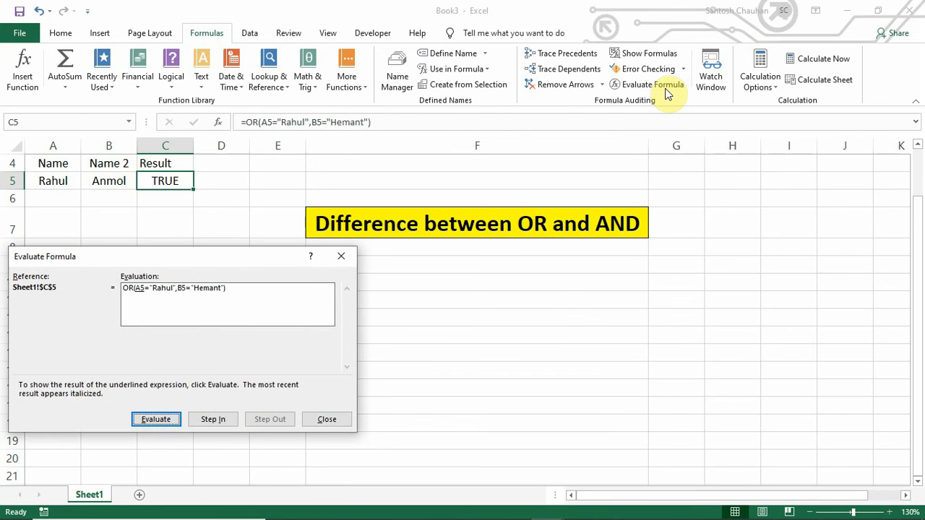
{"action": "left_click_drag", "start_coordinate": [246, 262], "coordinate": [372, 248]}
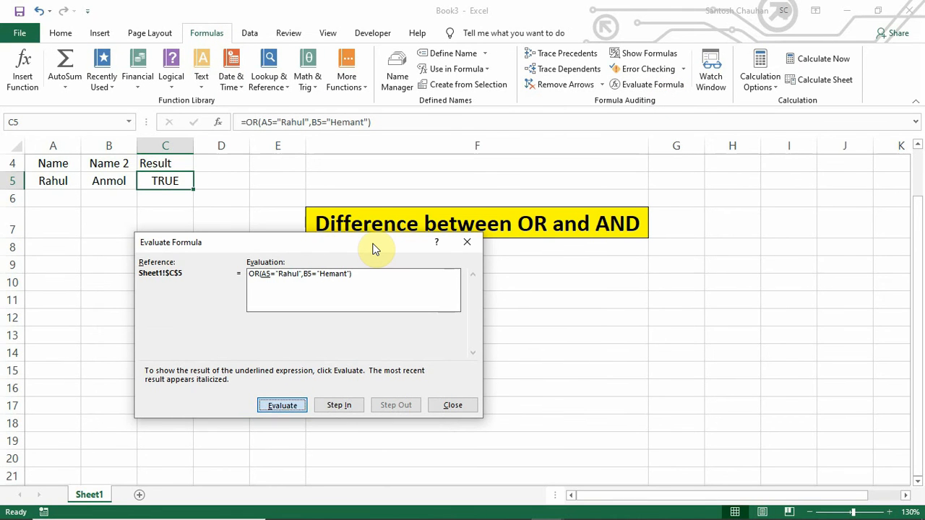
{"action": "key", "text": "Return"}
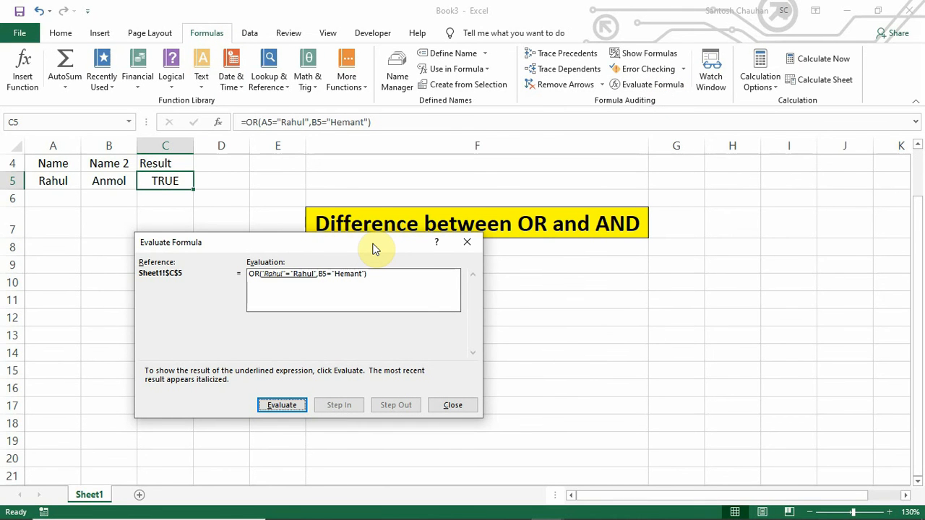
{"action": "key", "text": "Return"}
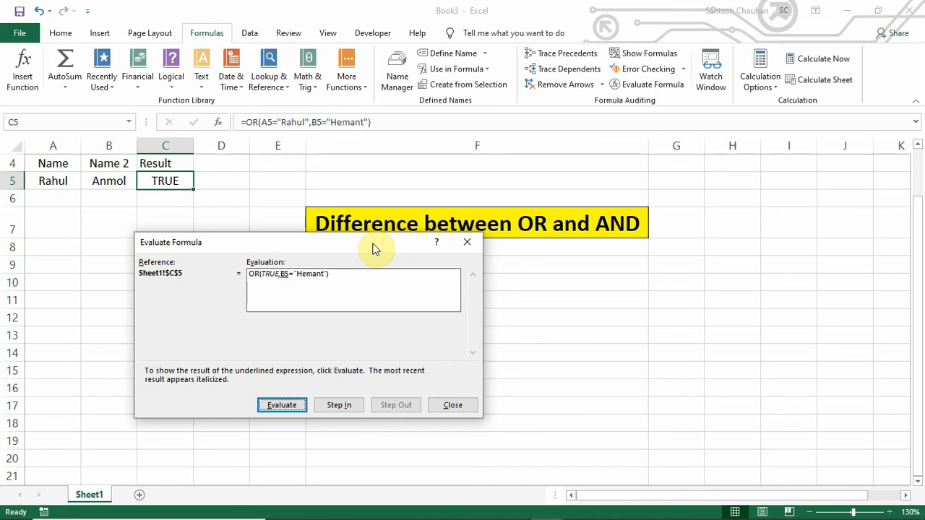
{"action": "key", "text": "Return"}
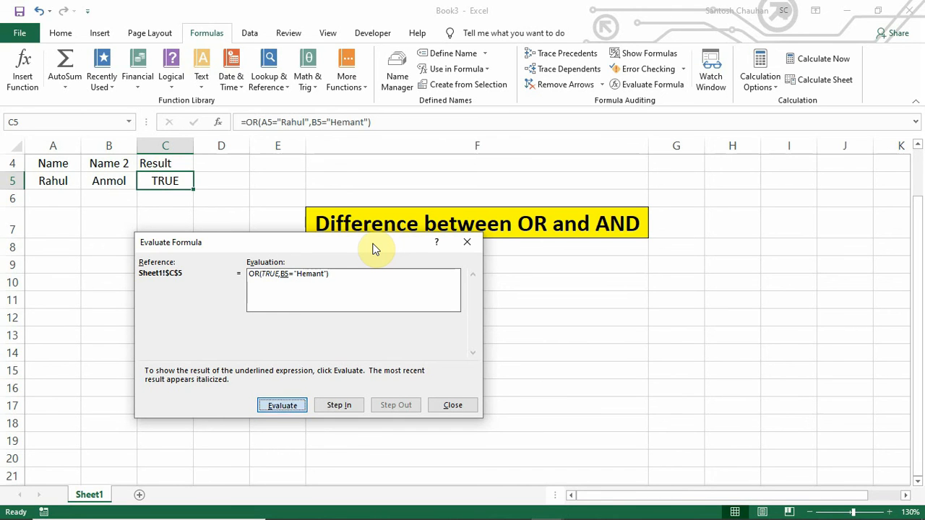
{"action": "key", "text": "Return"}
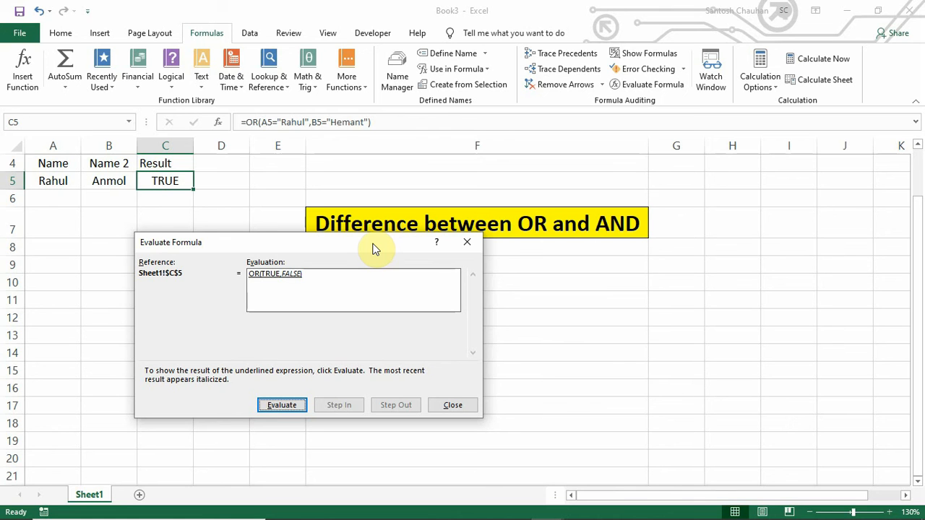
{"action": "key", "text": "Return"}
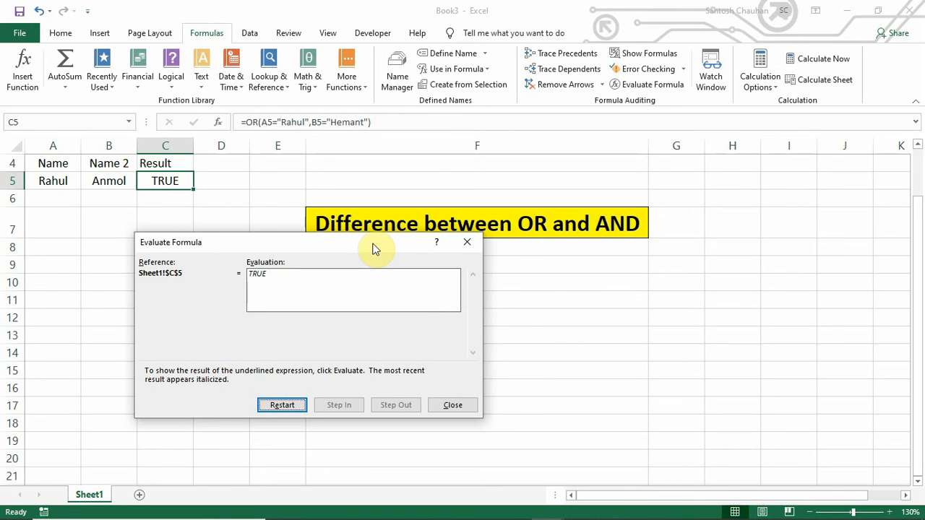
{"action": "key", "text": "Return"}
{"action": "key", "text": "Escape"}
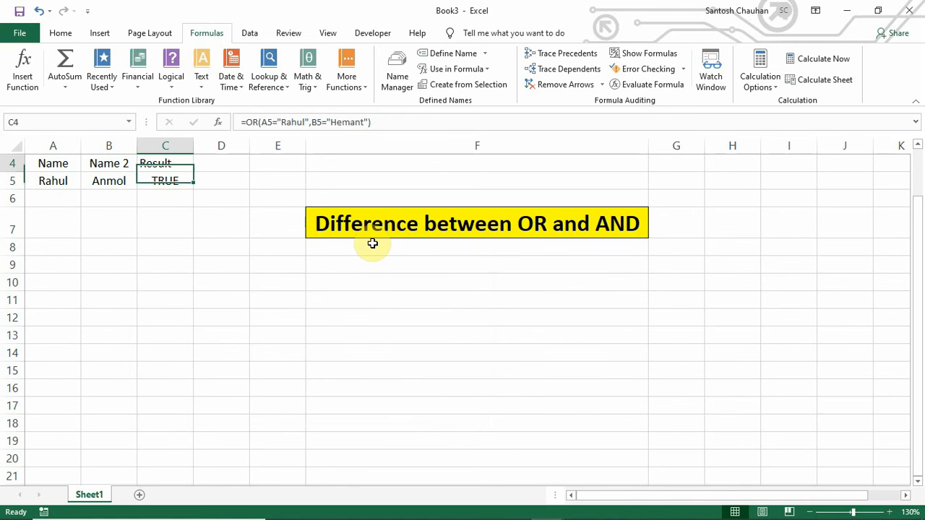
Step: Enter the heading AND in D4, beside the Result heading
{"action": "key", "text": "Up"}
{"action": "type", "text": "AND"}
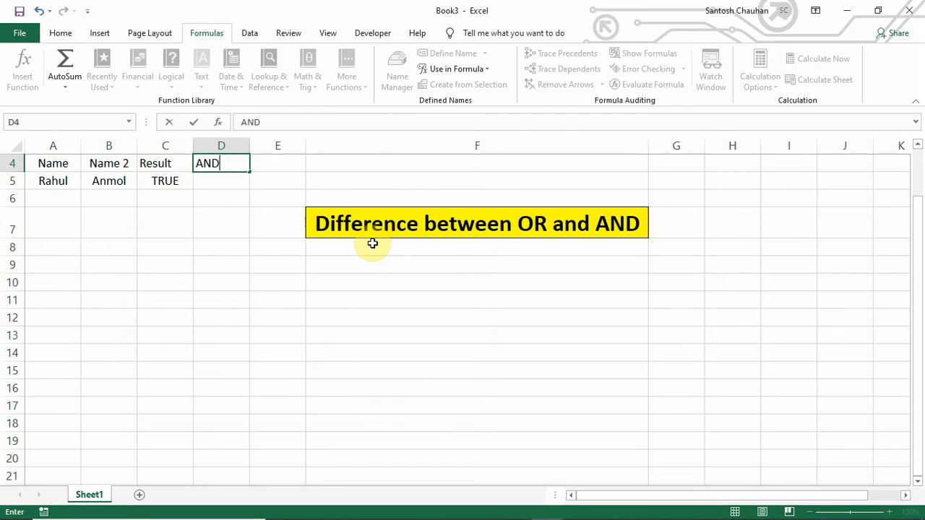
{"action": "key", "text": "ctrl+Return"}
Step: Extend the heading in C4 so that it reads Result_OR
{"action": "key", "text": "Left"}
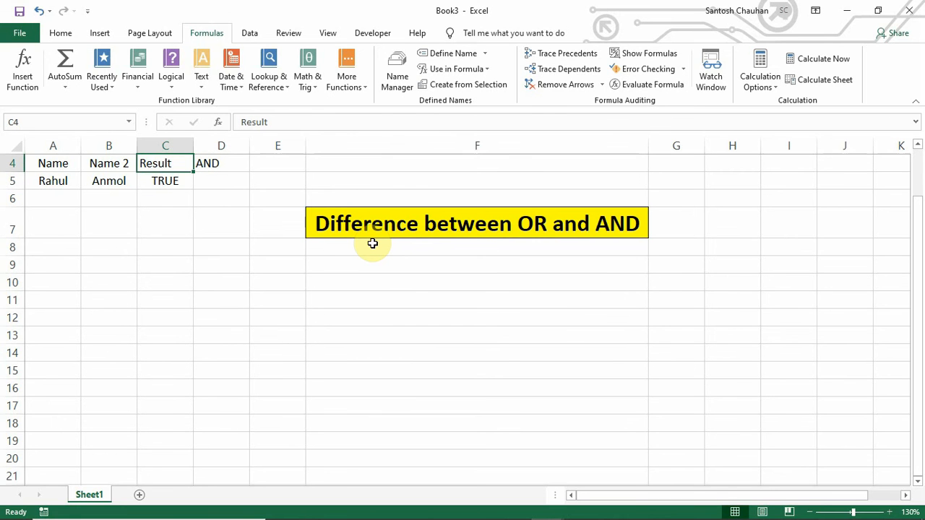
{"action": "key", "text": "F2"}
{"action": "type", "text": "_OR"}
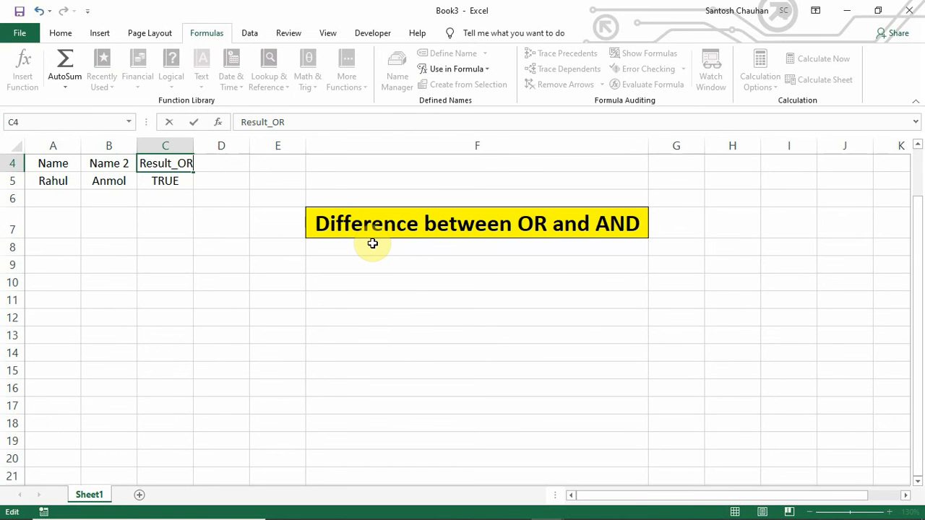
{"action": "key", "text": "Return"}
Step: Copy the Result_OR heading from C4 into D4 and edit the copy to read Result_AND
{"action": "key", "text": "Up"}
{"action": "key", "text": "ctrl+c"}
{"action": "key", "text": "Right"}
{"action": "key", "text": "ctrl+v"}
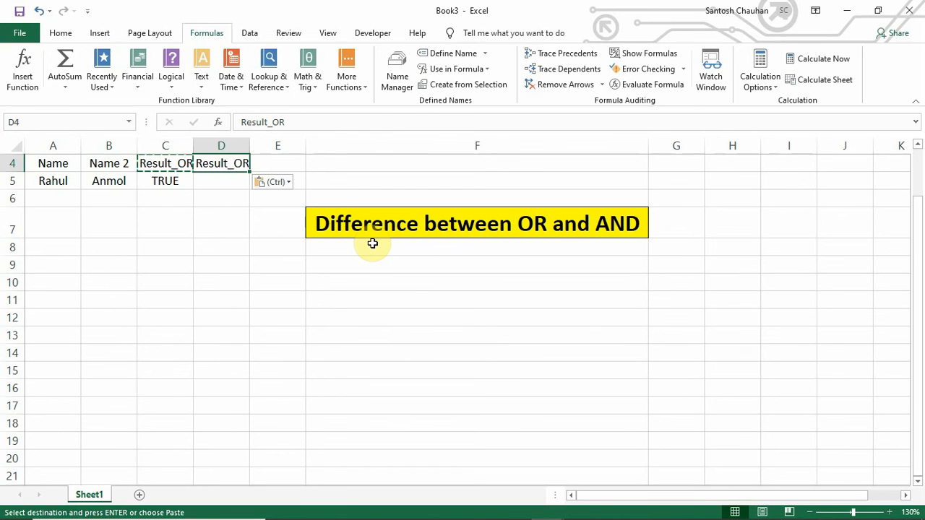
{"action": "key", "text": "F2"}
{"action": "key", "text": "BackSpace"}
{"action": "key", "text": "BackSpace"}
{"action": "type", "text": "AND"}
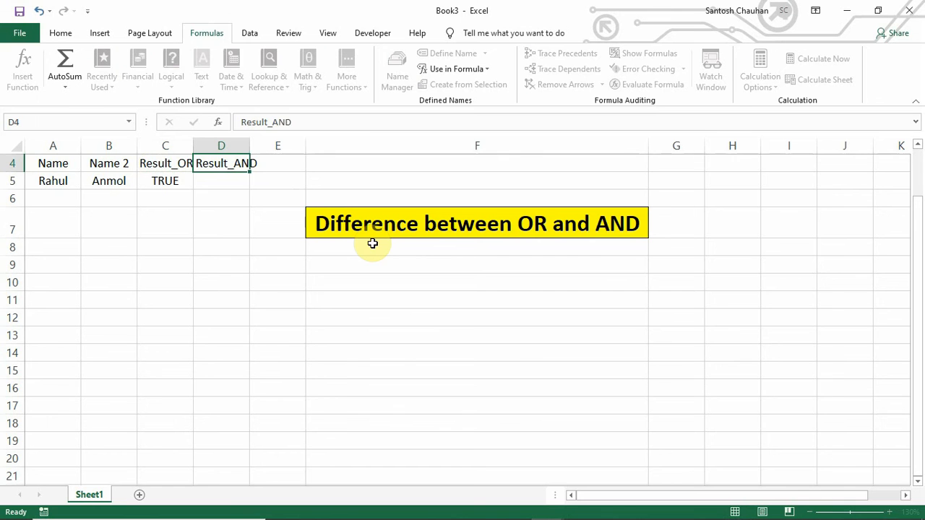
{"action": "key", "text": "Return"}
Step: AutoFit the widths of columns D and C to their Result_AND and Result_OR headings
{"action": "key", "text": "Up"}
{"action": "key", "text": "alt+h"}
{"action": "key", "text": "o"}
{"action": "key", "text": "i"}
{"action": "key", "text": "shift+Left"}
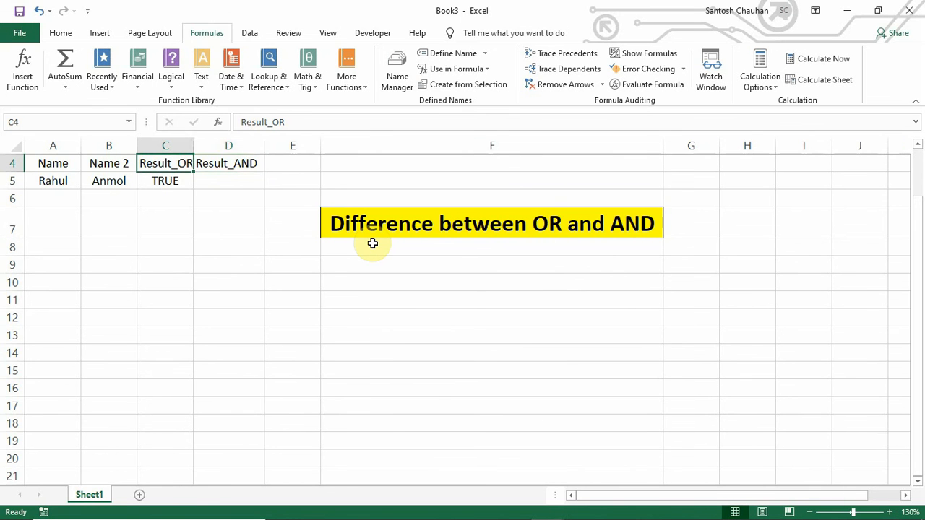
{"action": "key", "text": "alt+h"}
{"action": "key", "text": "o"}
{"action": "key", "text": "i"}
Step: Enter an AND formula in D5 testing whether A5 equals its own first name and B5 equals a name different from the one it holds
{"action": "key", "text": "Down"}
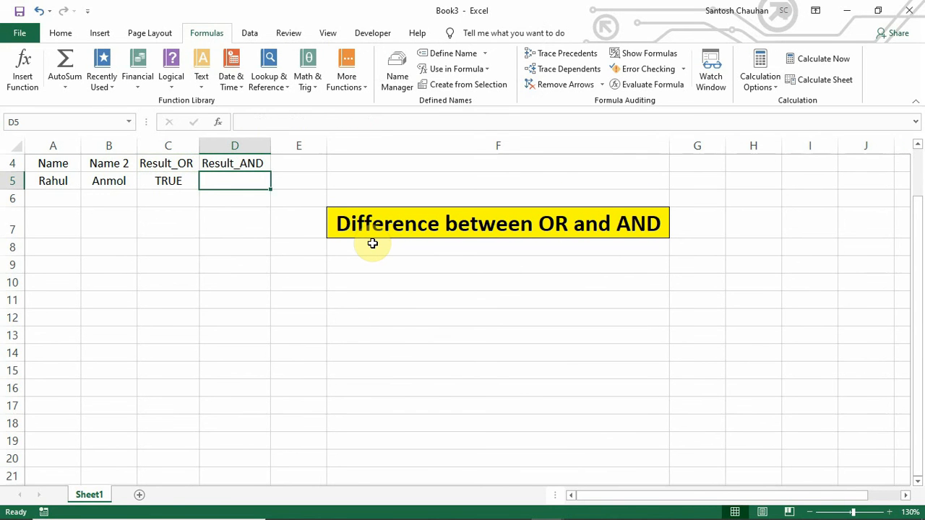
{"action": "type", "text": "=and"}
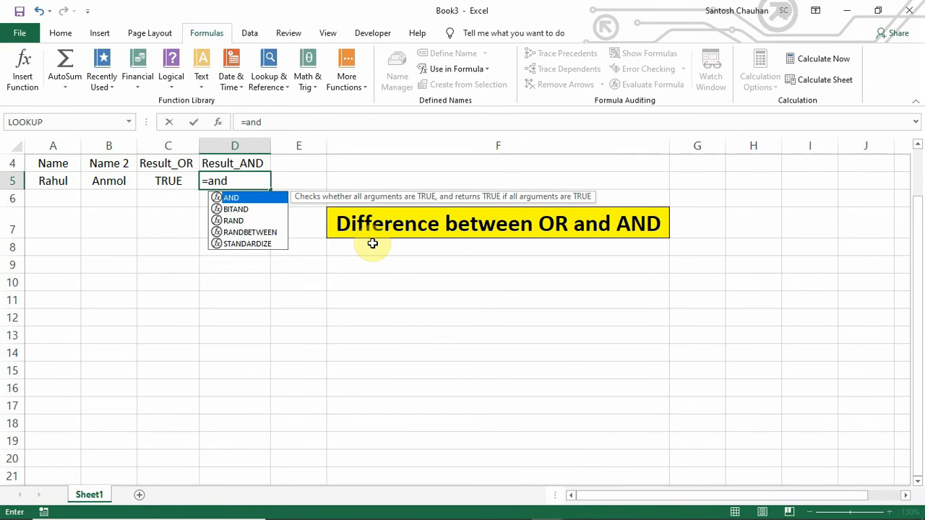
{"action": "key", "text": "Tab"}
{"action": "key", "text": "Left"}
{"action": "key", "text": "Left"}
{"action": "key", "text": "Left"}
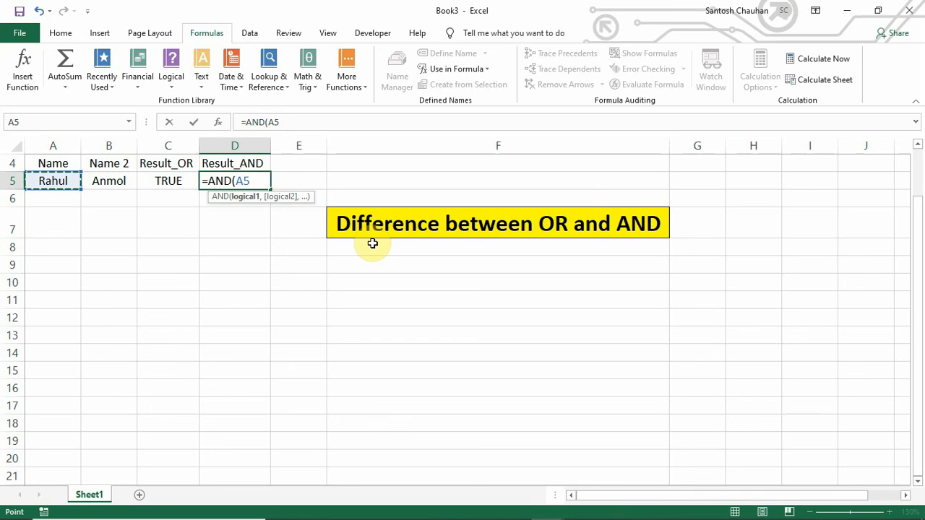
{"action": "type", "text": "=\"R"}
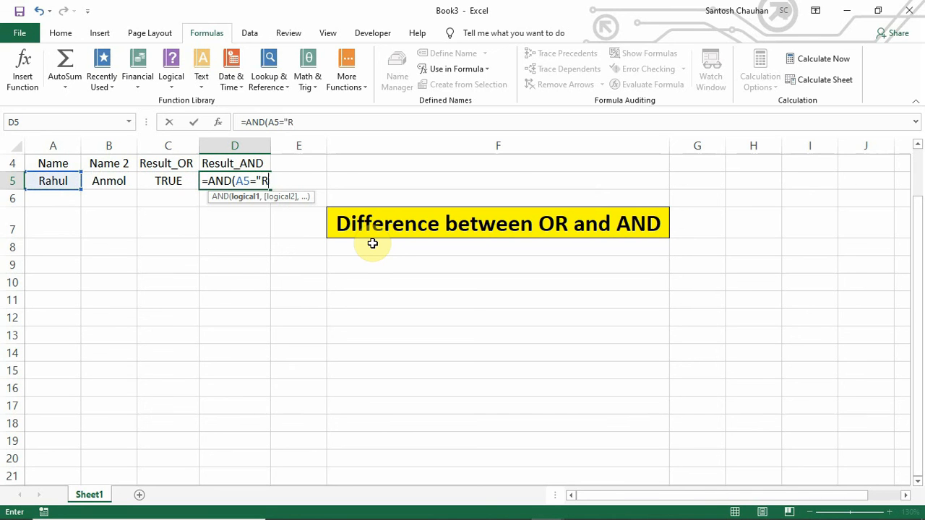
{"action": "type", "text": "ahul\","}
{"action": "key", "text": "Left"}
{"action": "key", "text": "Left"}
{"action": "key", "text": "Left"}
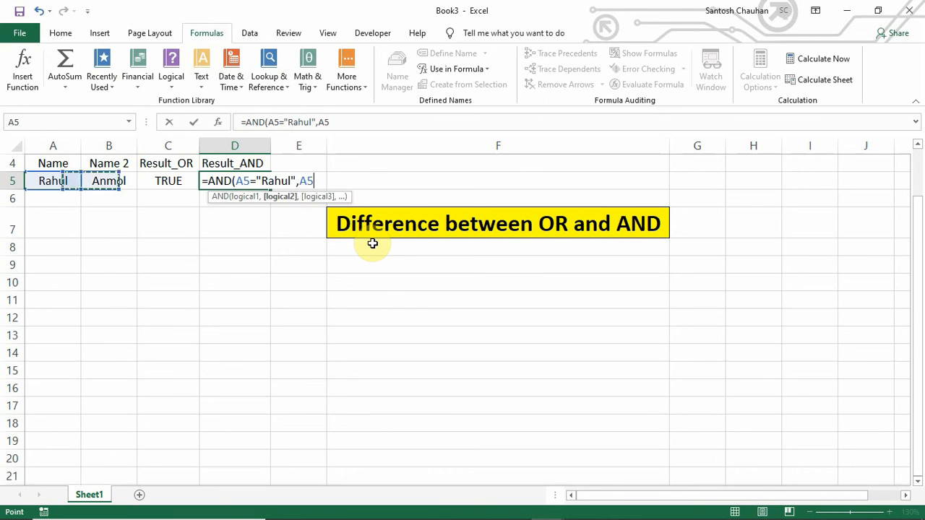
{"action": "key", "text": "Right"}
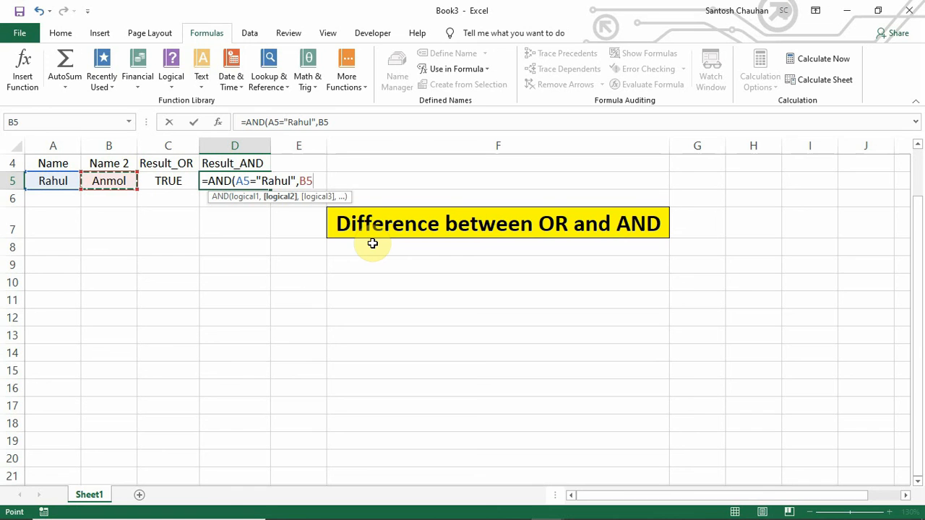
{"action": "type", "text": "=\"Hemant\""}
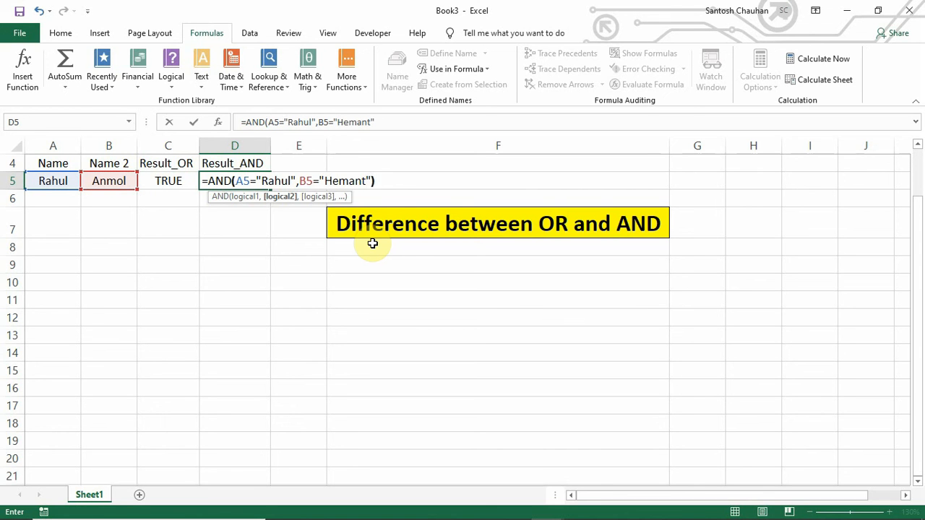
{"action": "type", "text": ")"}
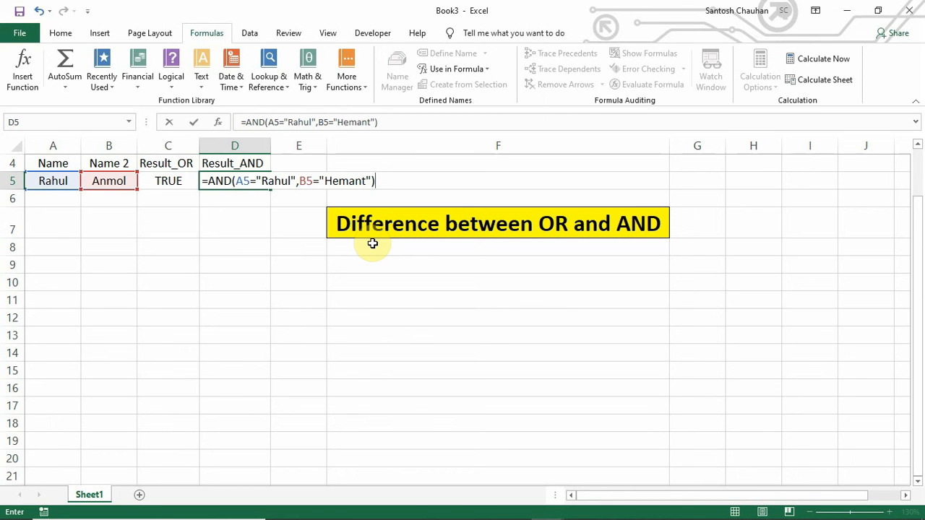
{"action": "key", "text": "Return"}
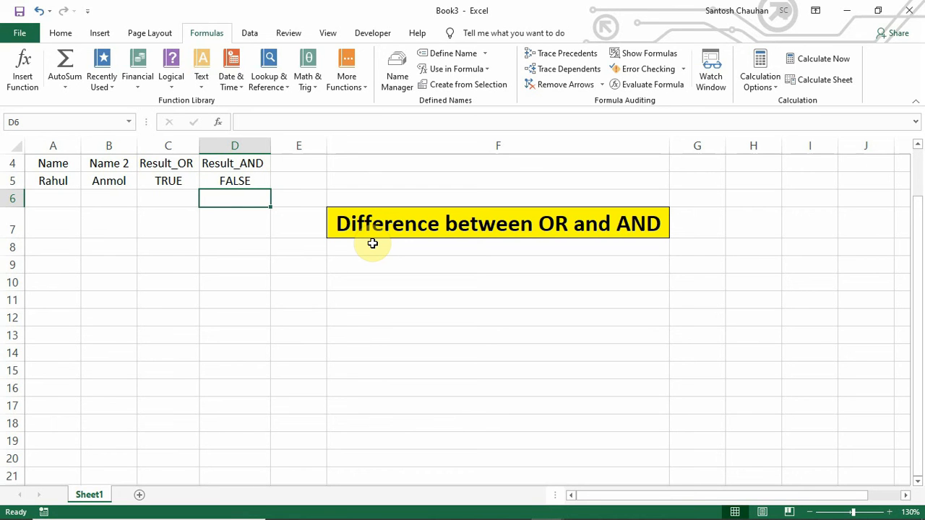
Step: Review the AND formula in D5 and step through its full calculation with Evaluate Formula
{"action": "key", "text": "Up"}
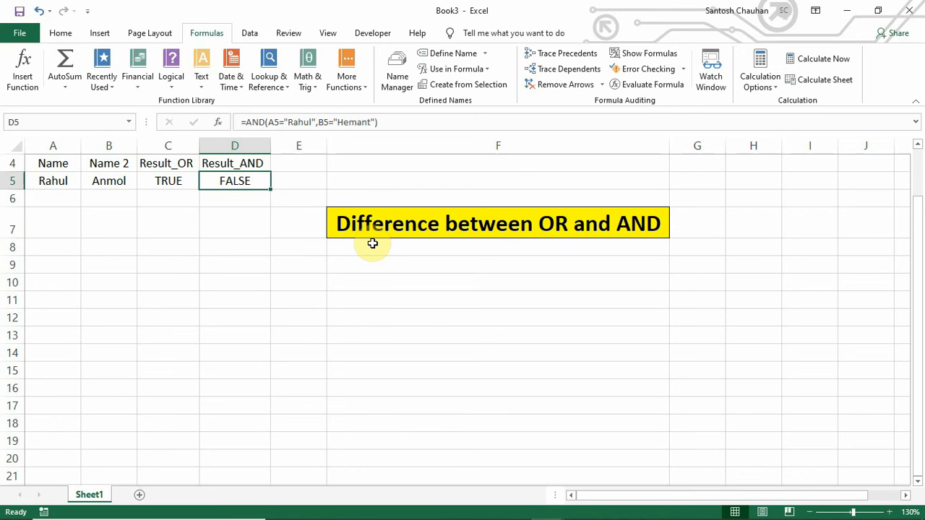
{"action": "left_click", "coordinate": [286, 122]}
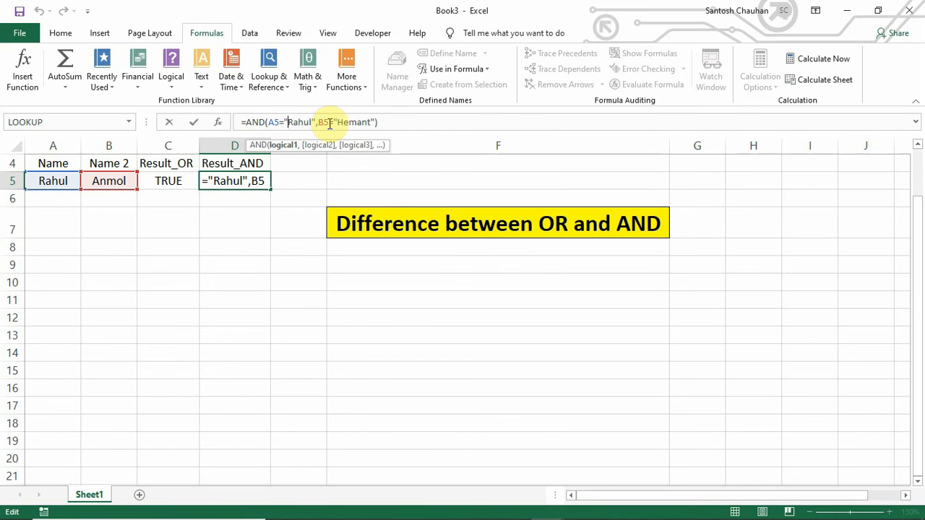
{"action": "key", "text": "Escape"}
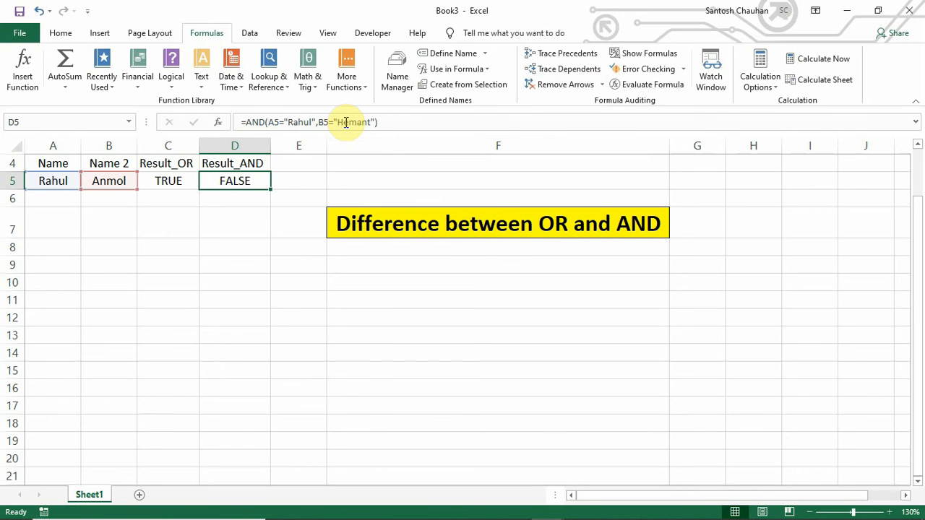
{"action": "left_click", "coordinate": [632, 84]}
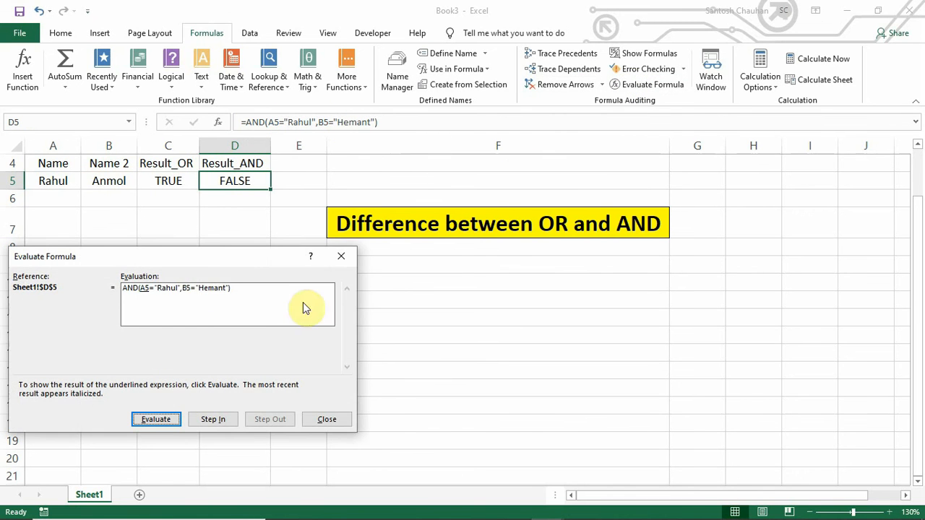
{"action": "left_click_drag", "start_coordinate": [192, 266], "coordinate": [361, 268]}
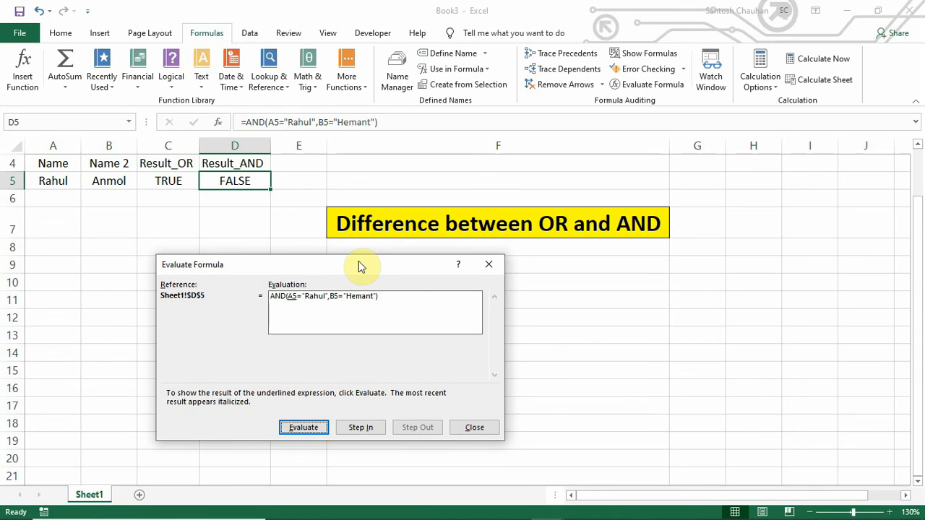
{"action": "key", "text": "Return"}
{"action": "key", "text": "Return"}
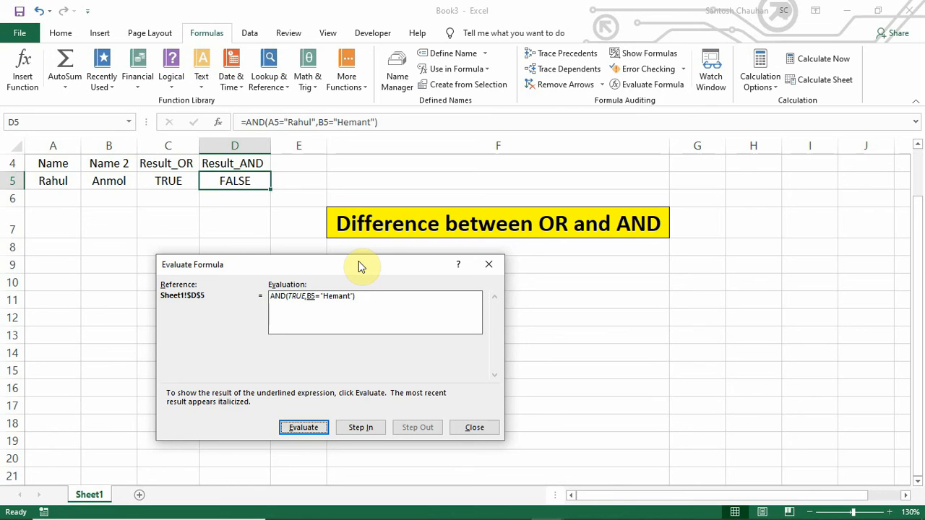
{"action": "key", "text": "Return"}
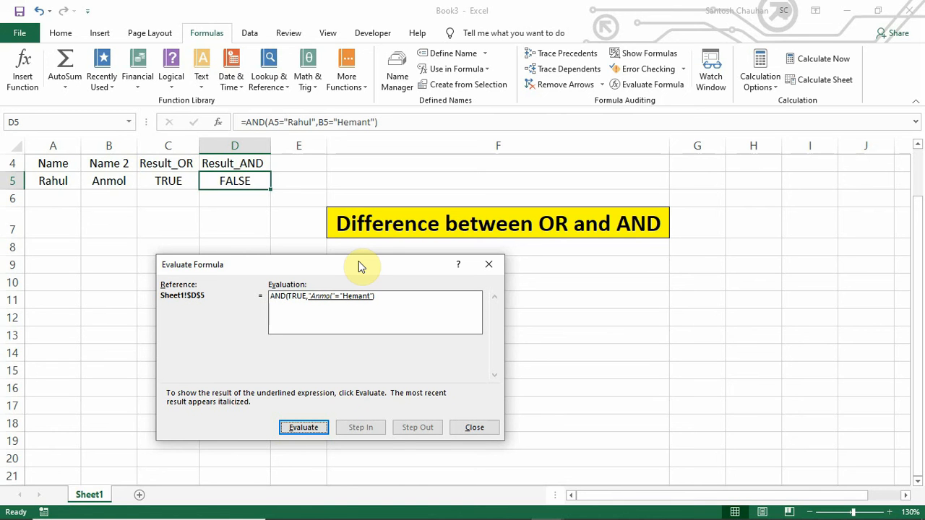
{"action": "key", "text": "Return"}
{"action": "key", "text": "Return"}
{"action": "key", "text": "Return"}
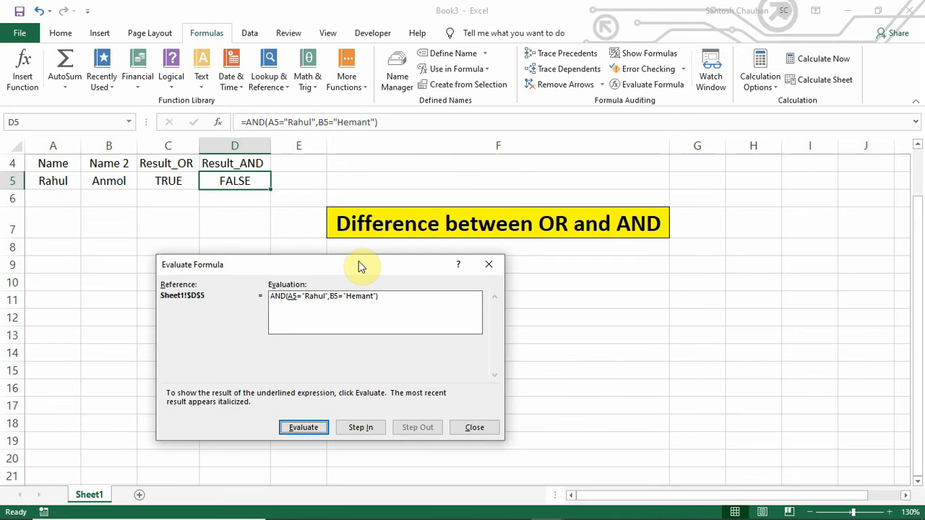
{"action": "key", "text": "Escape"}
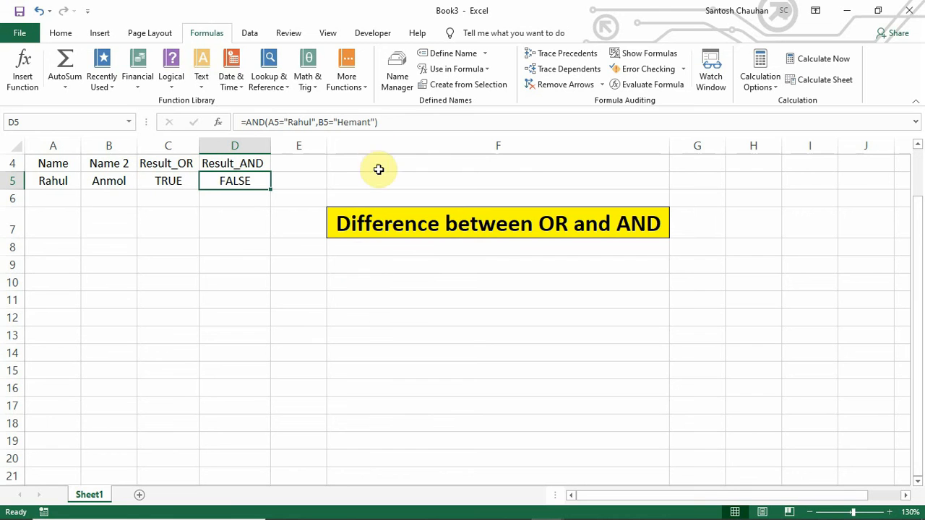
Step: Change the name tested against B5 in the D5 AND formula to the name B5 actually holds
{"action": "double_click", "coordinate": [362, 124]}
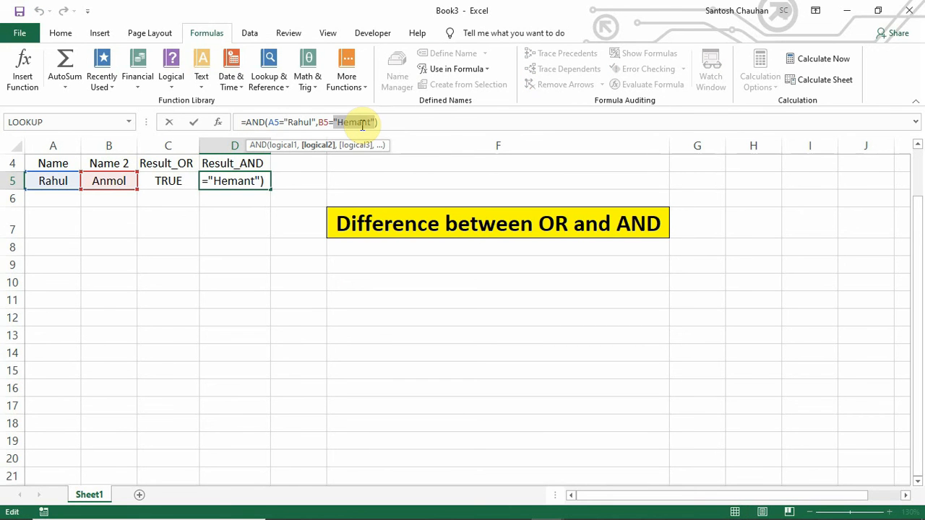
{"action": "key", "text": "Left"}
{"action": "key", "text": "Right"}
{"action": "key", "text": "Right"}
{"action": "key", "text": "Right"}
{"action": "key", "text": "Right"}
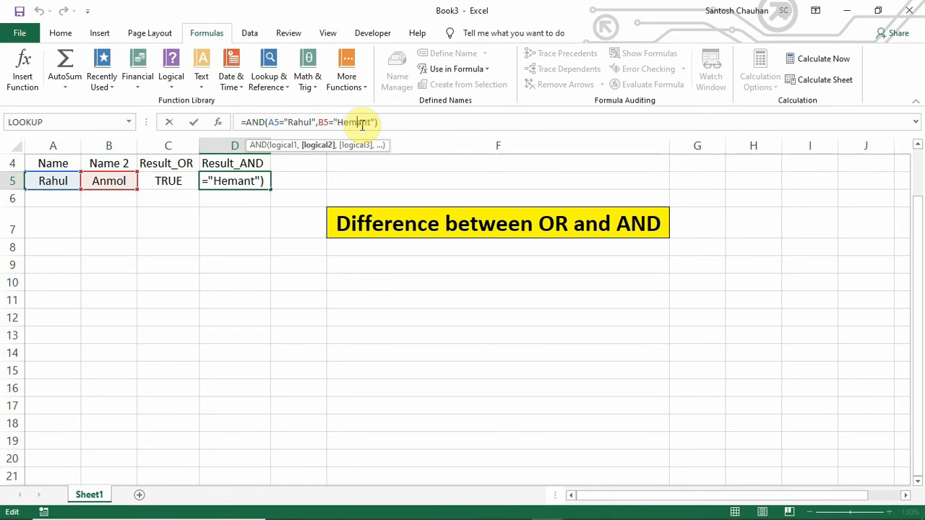
{"action": "double_click", "coordinate": [362, 124]}
{"action": "type", "text": "Anmol"}
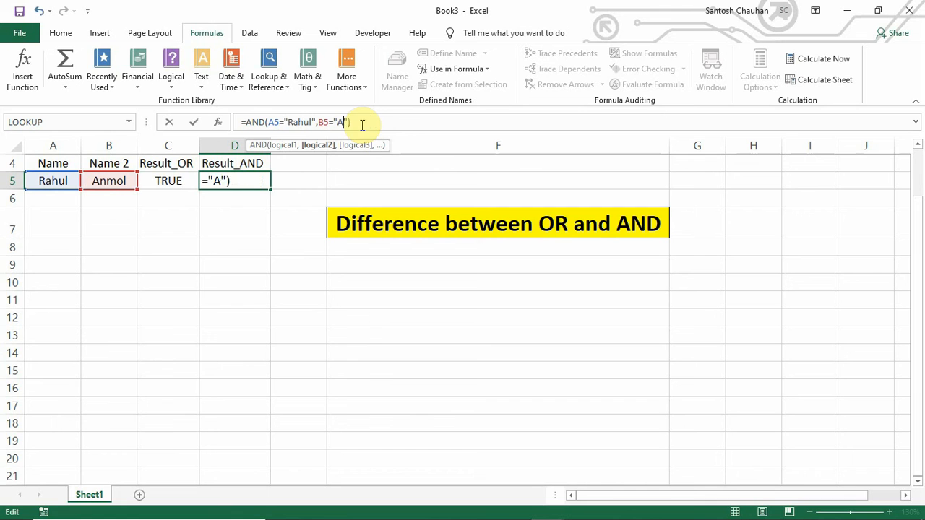
{"action": "key", "text": "Return"}
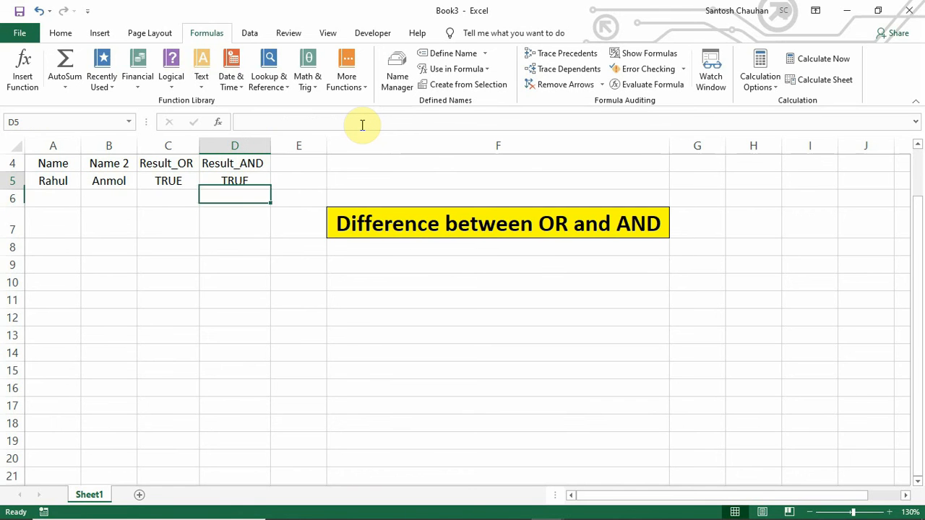
{"action": "key", "text": "Up"}
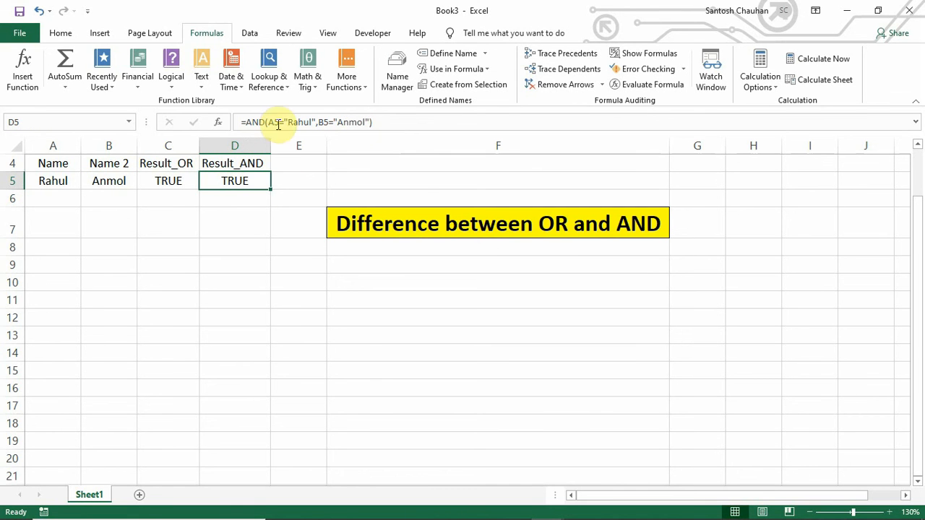